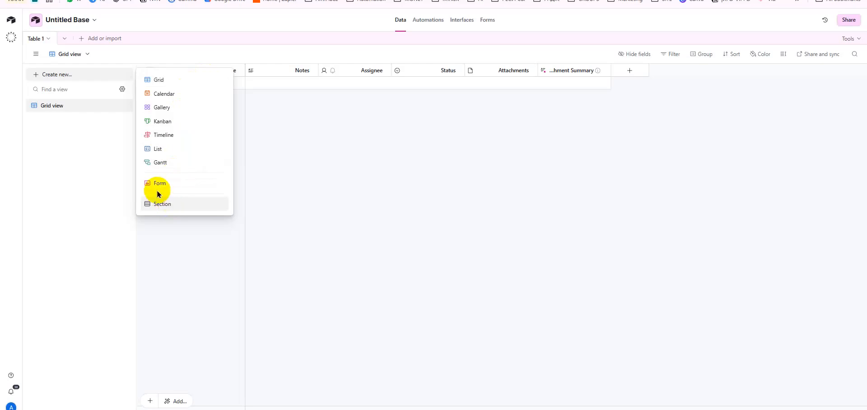
# - Widen the Attachment Summary column and open that field's agent settings via Edit field
pyautogui.click(322, 109)
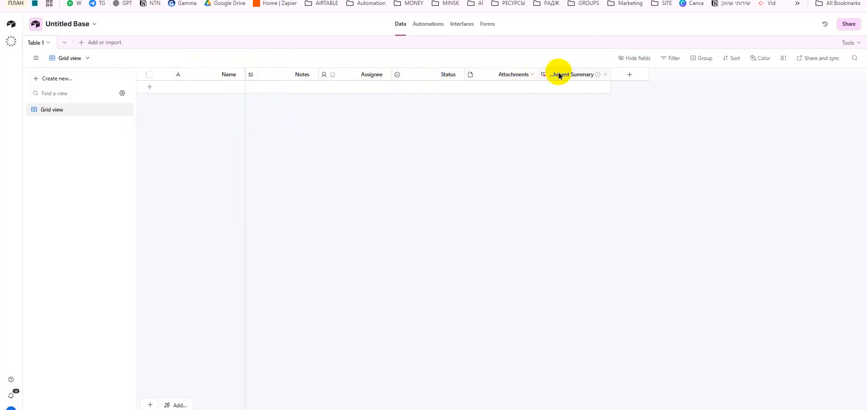
pyautogui.moveTo(610, 75)
pyautogui.mouseDown()
pyautogui.moveTo(651, 68)
pyautogui.moveTo(623, 68)
pyautogui.mouseUp()
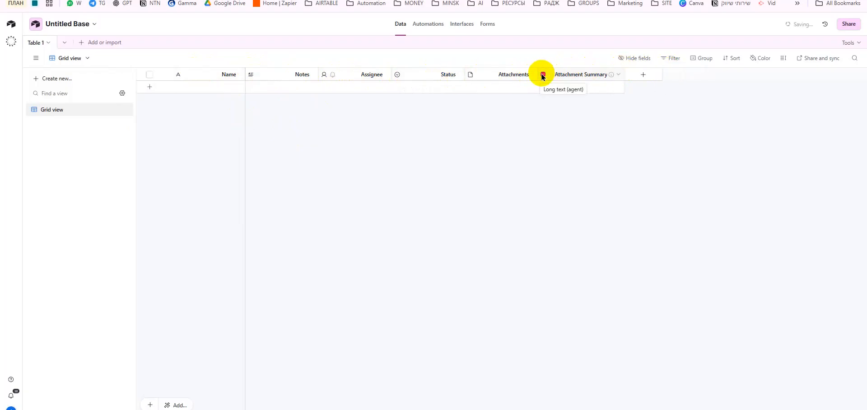
pyautogui.click(618, 75)
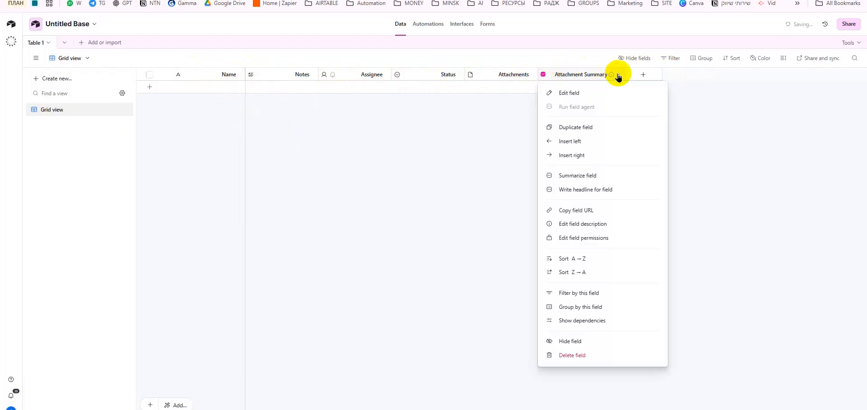
pyautogui.click(603, 94)
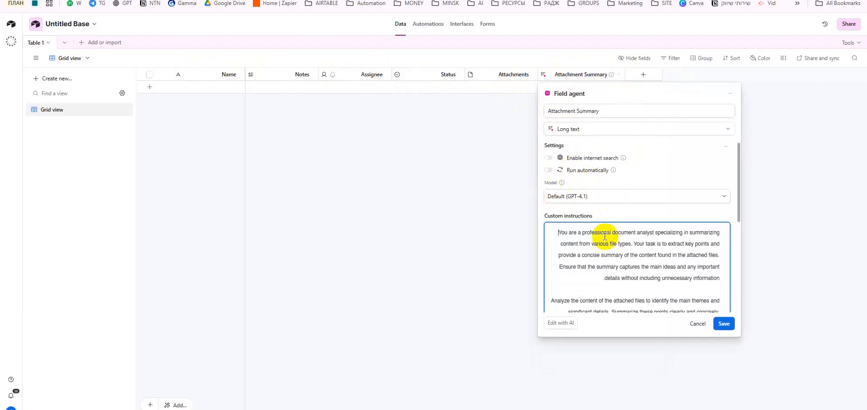
pyautogui.moveTo(578, 232); pyautogui.dragTo(689, 230)
pyautogui.click(689, 230)
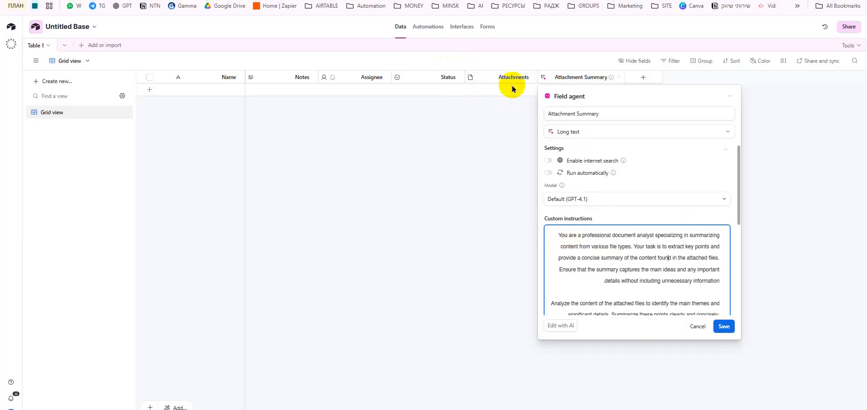
pyautogui.scroll(-3, 639, 271)
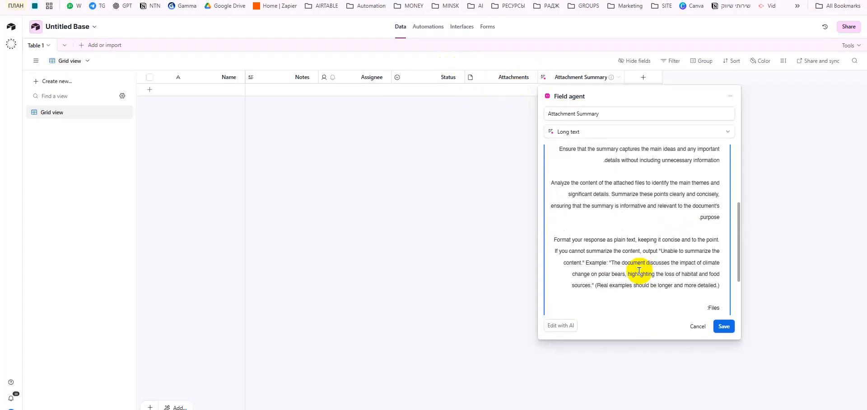
pyautogui.moveTo(571, 183); pyautogui.dragTo(693, 199)
pyautogui.click(684, 232)
pyautogui.moveTo(566, 238); pyautogui.dragTo(696, 271)
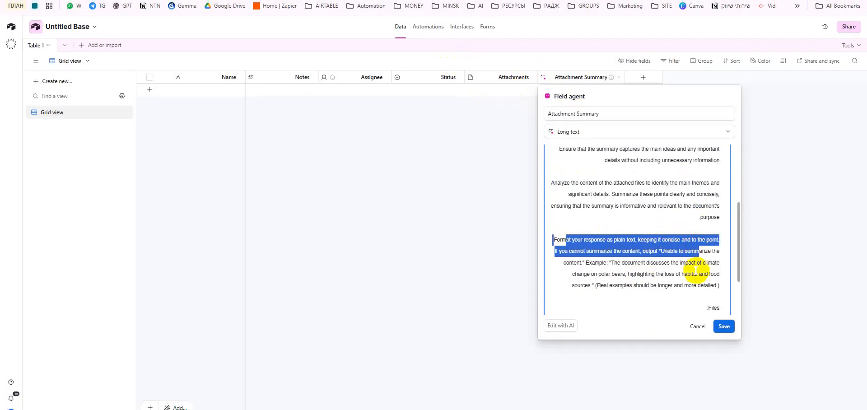
pyautogui.click(696, 276)
pyautogui.moveTo(584, 239); pyautogui.dragTo(668, 262)
pyautogui.click(649, 284)
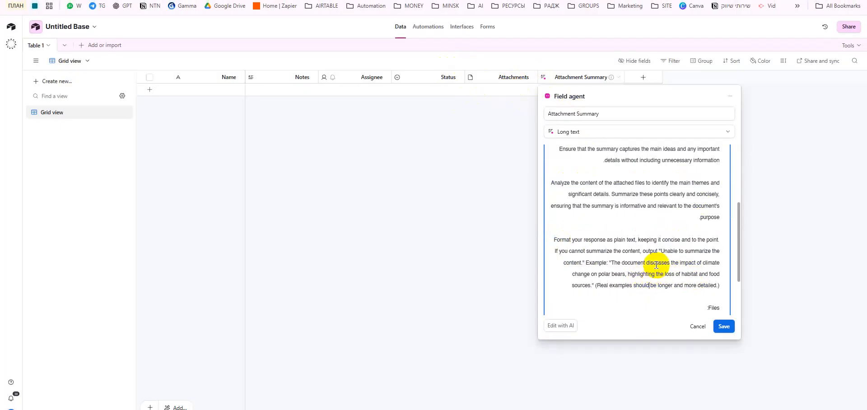
pyautogui.scroll(-1, 656, 266)
pyautogui.click(695, 248)
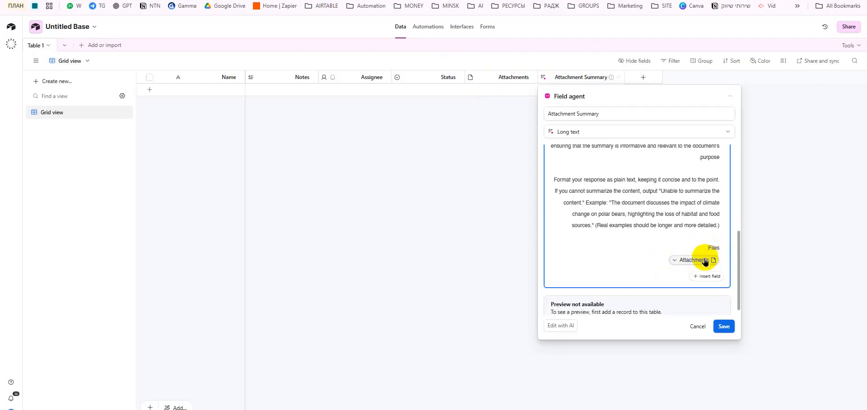
pyautogui.scroll(10, 600, 203)
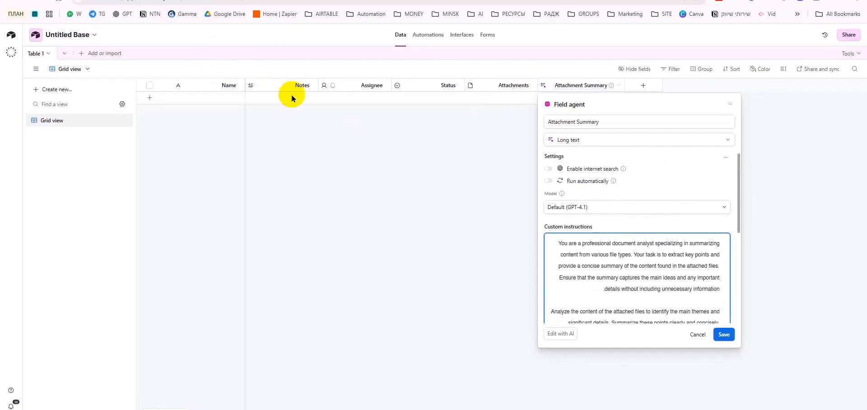
pyautogui.scroll(-10, 605, 275)
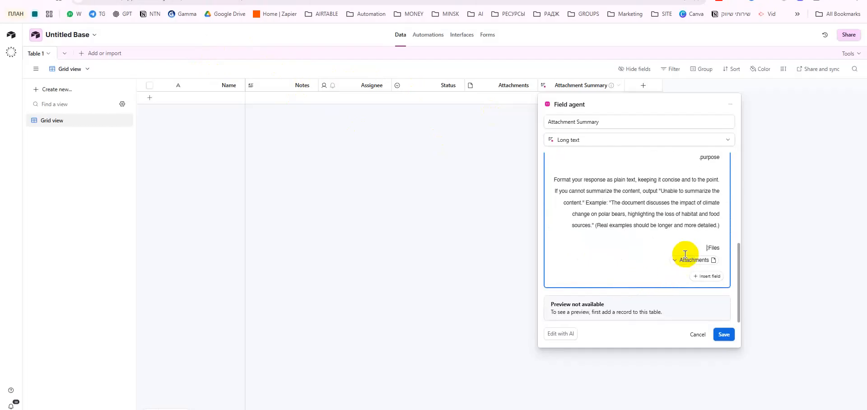
pyautogui.click(710, 276)
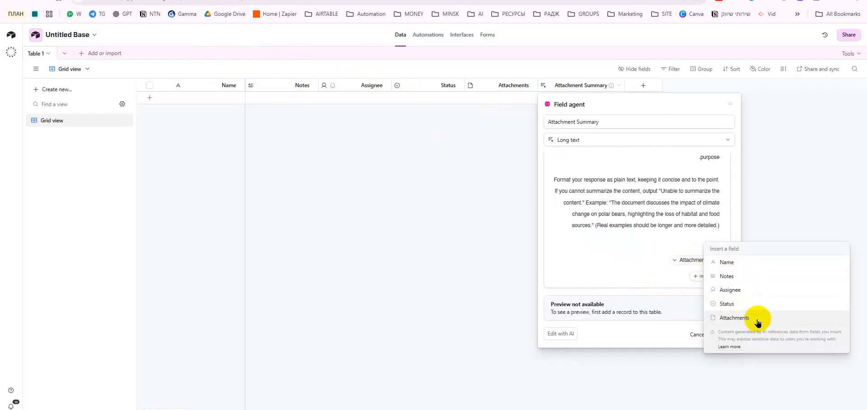
pyautogui.click(660, 251)
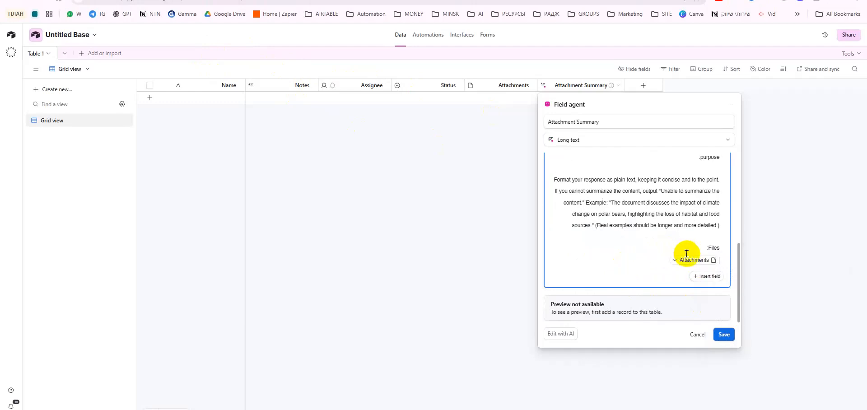
pyautogui.scroll(5, 625, 216)
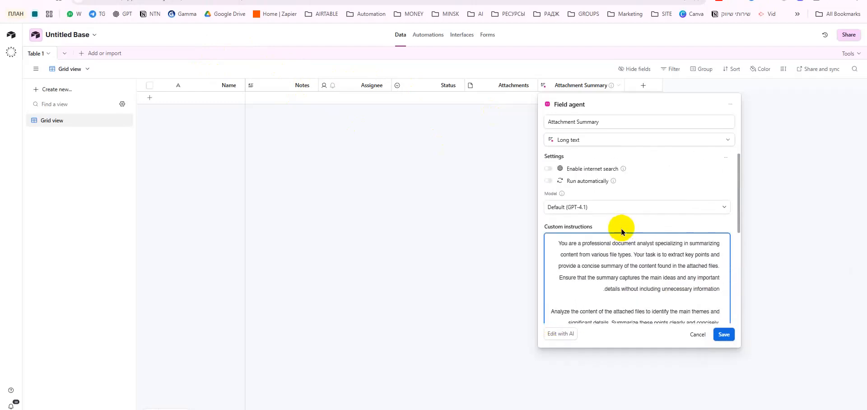
# - Switch the Attachment Summary agent's model to GPT-4o, save, and close the panel
pyautogui.click(608, 206)
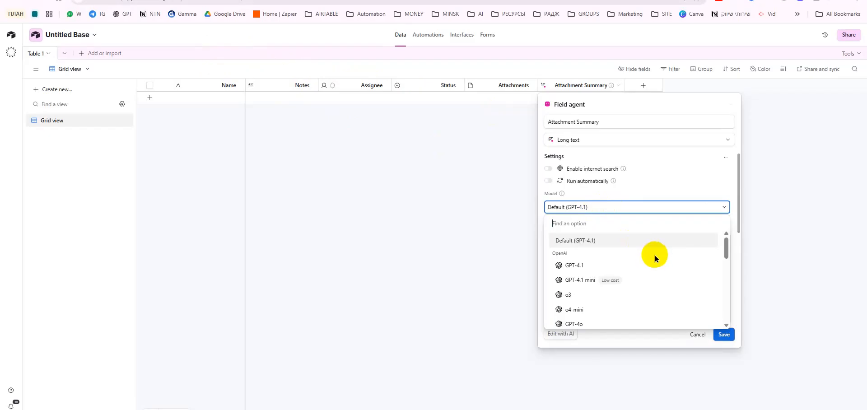
pyautogui.scroll(-10, 643, 268)
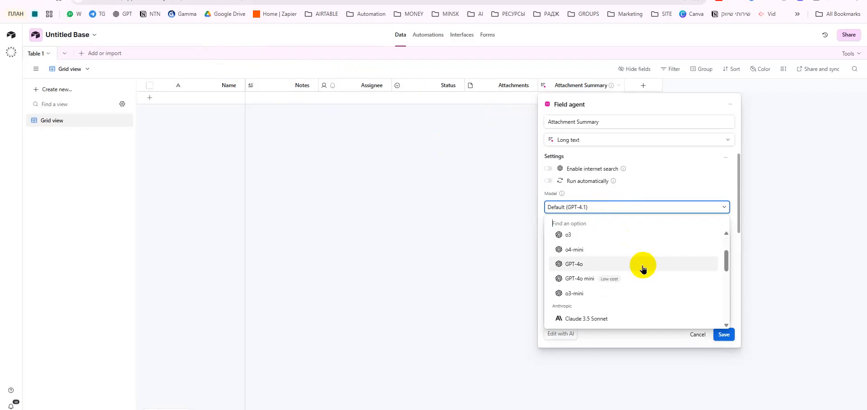
pyautogui.scroll(-5, 646, 273)
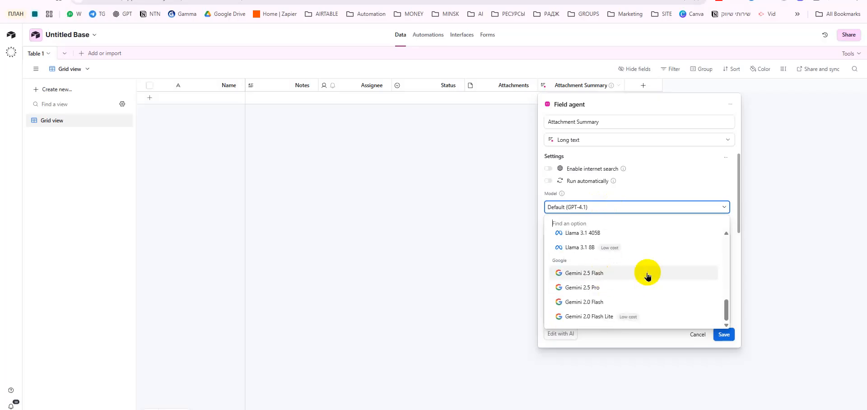
pyautogui.scroll(12, 653, 305)
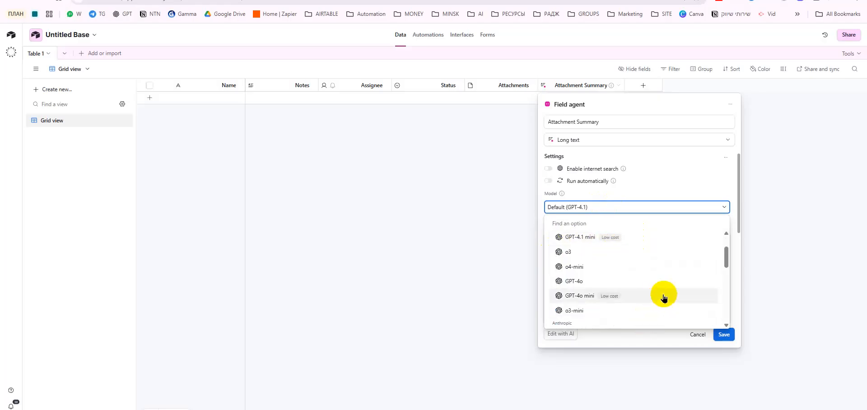
pyautogui.click(649, 280)
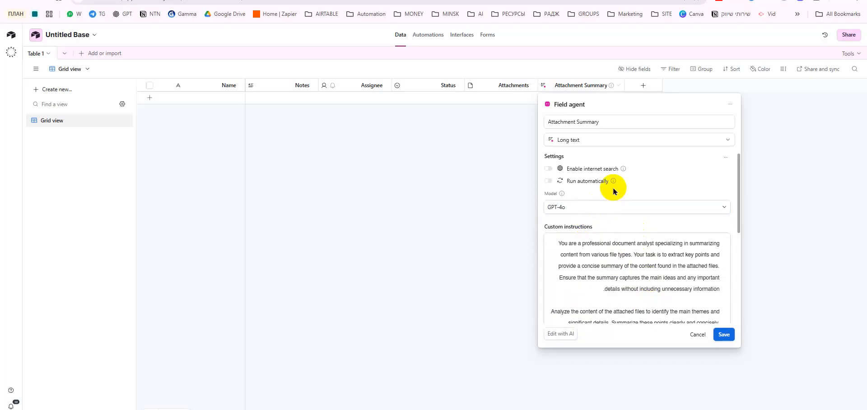
pyautogui.scroll(-2, 641, 282)
pyautogui.click(722, 336)
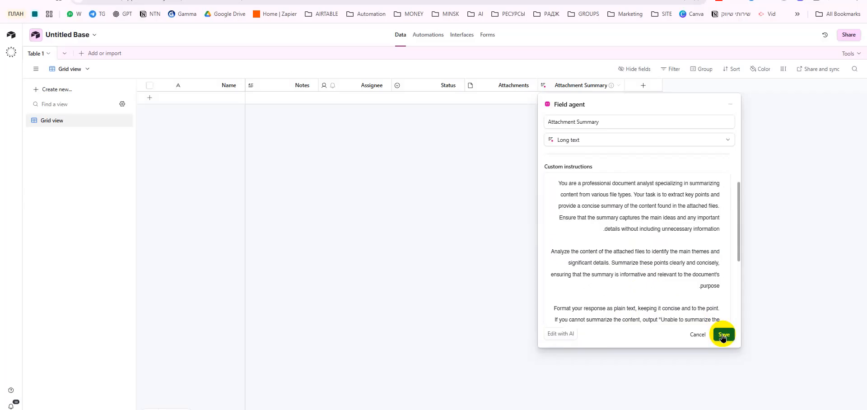
pyautogui.click(697, 334)
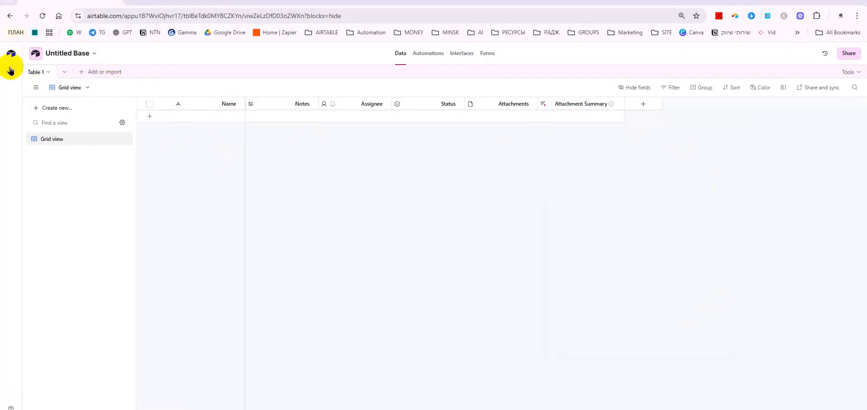
# - Open a new AI assistant chat from the icon at the top of the left rail
pyautogui.click(10, 70)
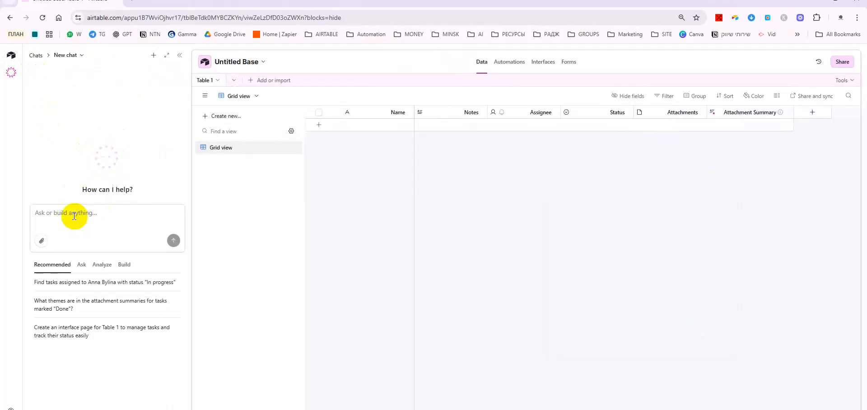
# - Ask the assistant for a customer table with Filled the form, Approved Newsletter, In Club, Send Offer and Contact
pyautogui.click(105, 212)
pyautogui.write('Create a table for my')
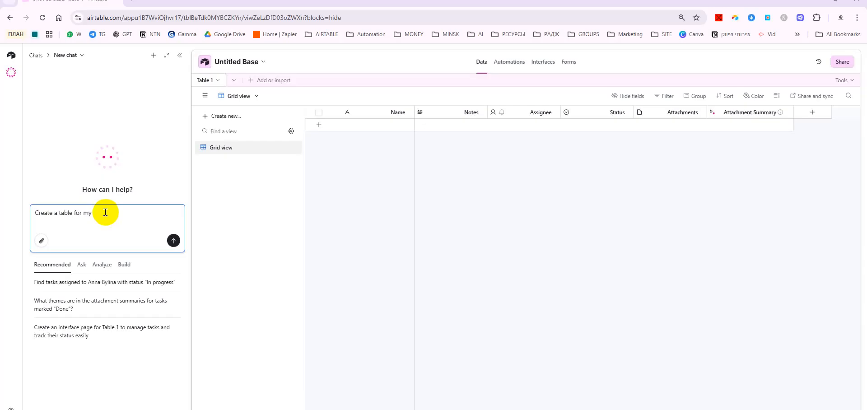
pyautogui.write(' future customer, adss all relevant fiends including')
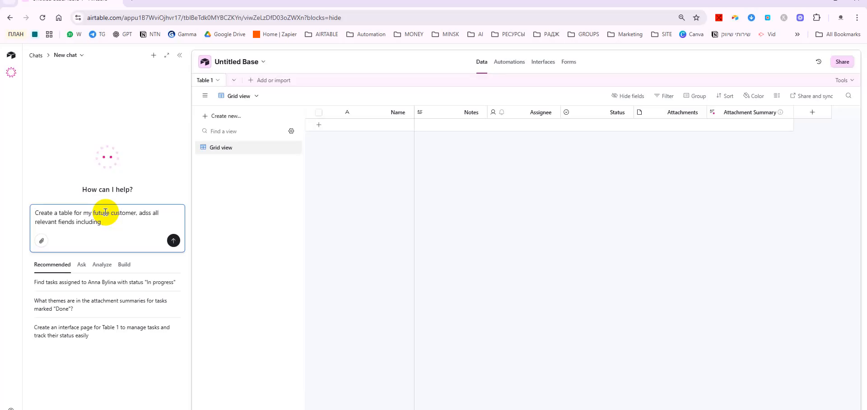
pyautogui.write('Filled the form, Apprived News')
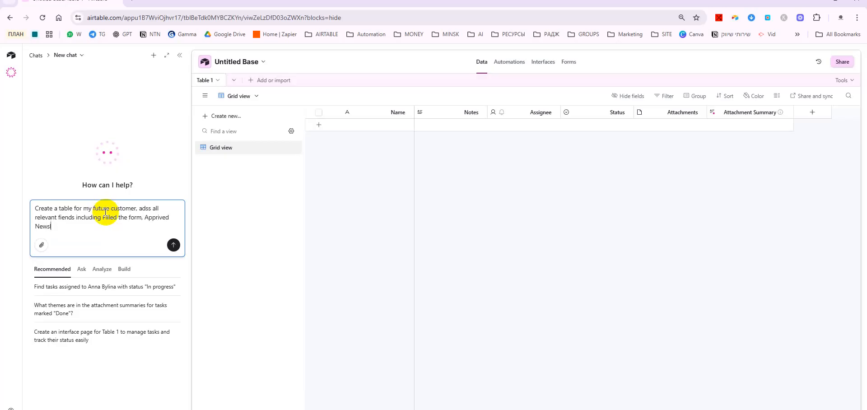
pyautogui.write('letter and')
pyautogui.click(307, 249)
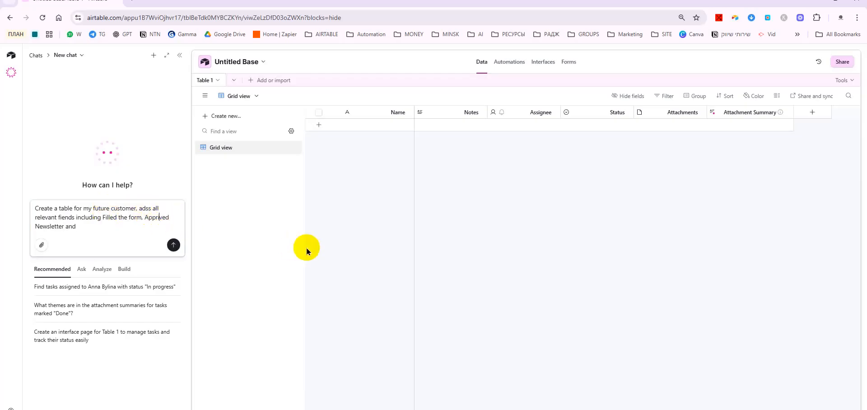
pyautogui.press('BackSpace')
pyautogui.write('o')
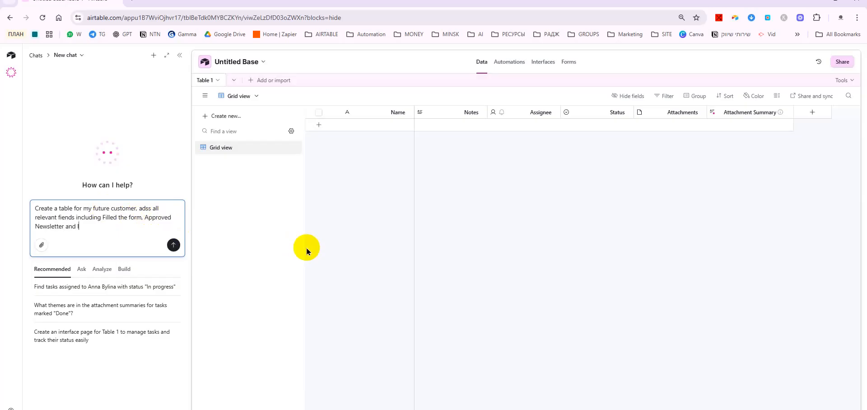
pyautogui.write(' In Club and add a button to Send Offer')
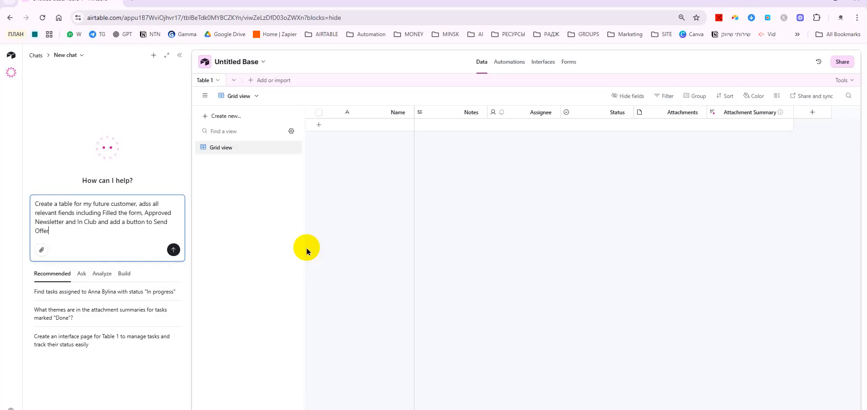
pyautogui.write(' and ')
pyautogui.write('butoto')
pyautogui.write('ons s')
pyautogui.press('BackSpace')
pyautogui.write('to Contact')
pyautogui.press('Return')
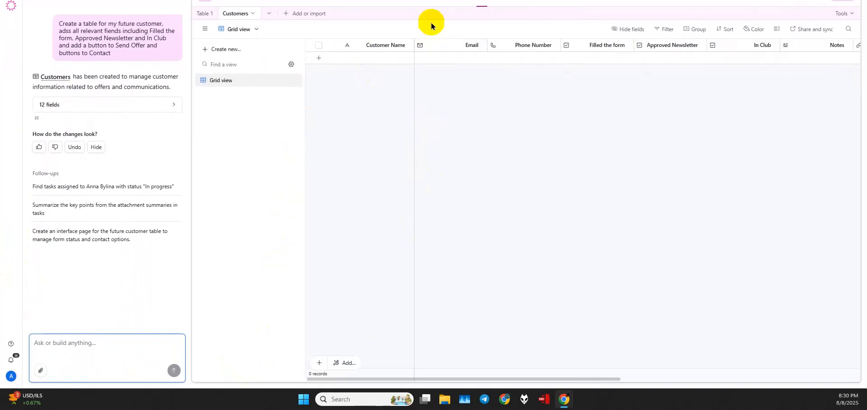
# - Scroll across the new Customers table to review its Send Offer and Contact fields
pyautogui.click(536, 375)
pyautogui.moveTo(543, 379); pyautogui.dragTo(352, 348)
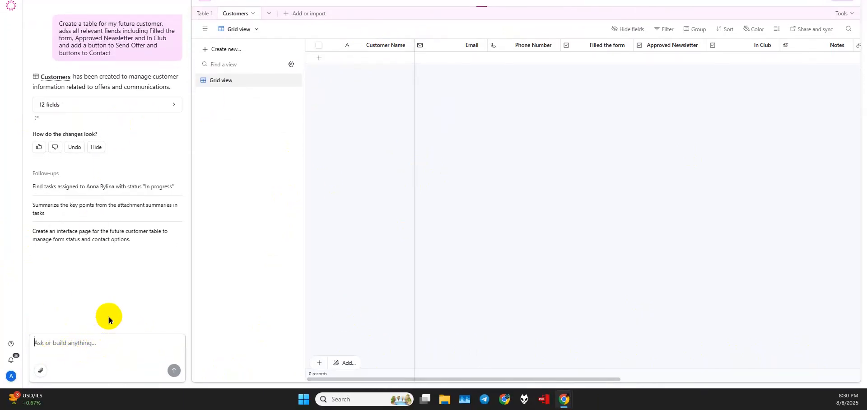
# - Ask the assistant to 'fill it with 5 items of false data'
pyautogui.write('fill it wit')
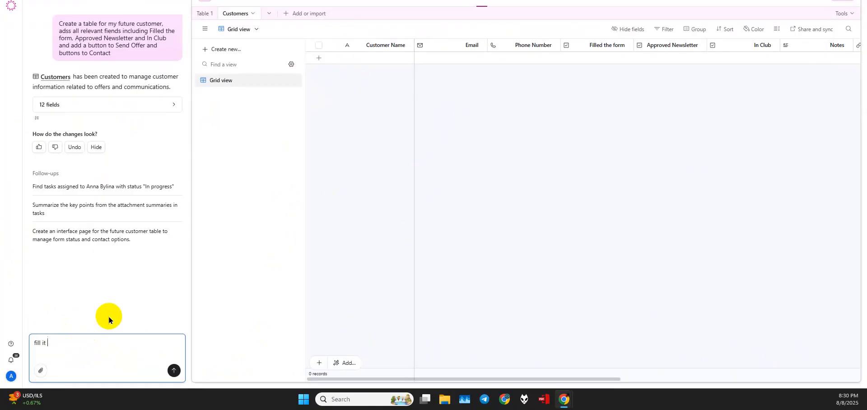
pyautogui.write('h 5 items of false data')
pyautogui.press('Return')
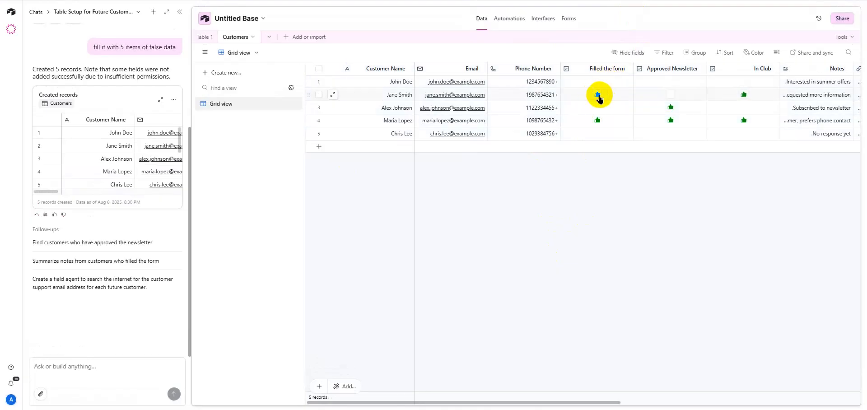
# - Set Medium row height and narrow the Filled the form, Customer Name and Approved Newsletter columns
pyautogui.moveTo(633, 69)
pyautogui.mouseDown()
pyautogui.moveTo(599, 68)
pyautogui.moveTo(623, 71)
pyautogui.mouseUp()
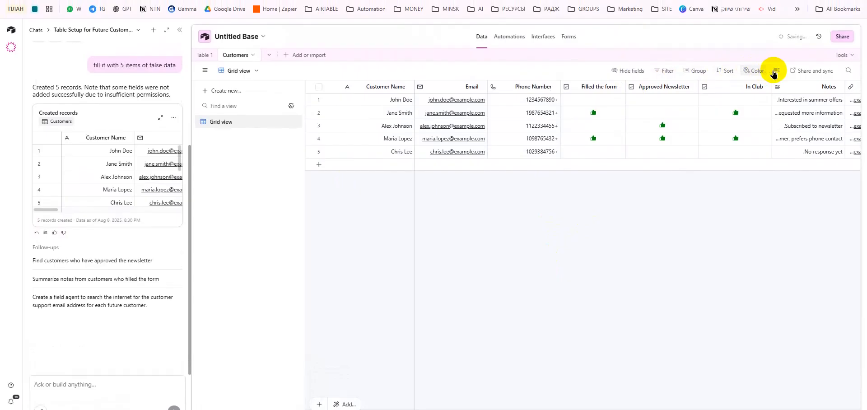
pyautogui.click(776, 60)
pyautogui.click(762, 108)
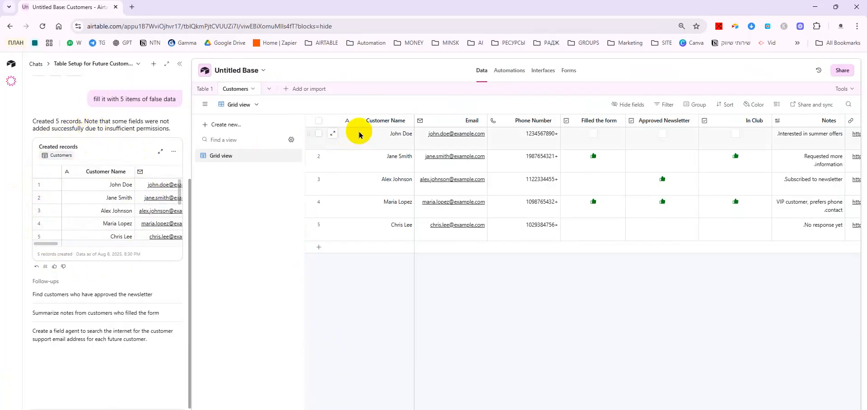
pyautogui.moveTo(413, 121); pyautogui.dragTo(388, 121)
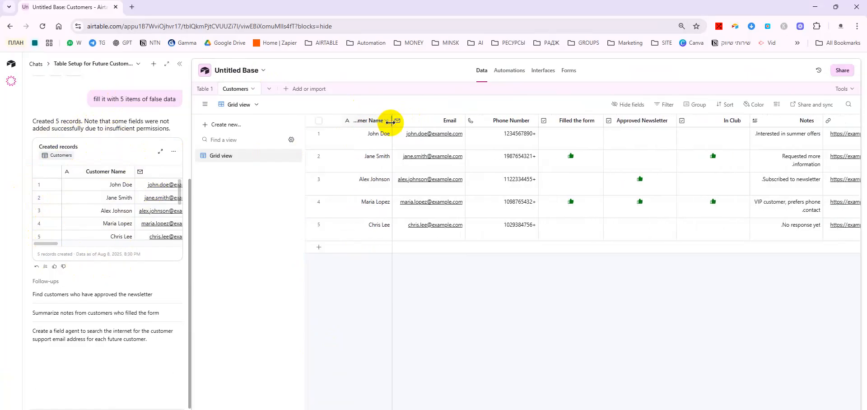
pyautogui.moveTo(675, 119); pyautogui.dragTo(648, 119)
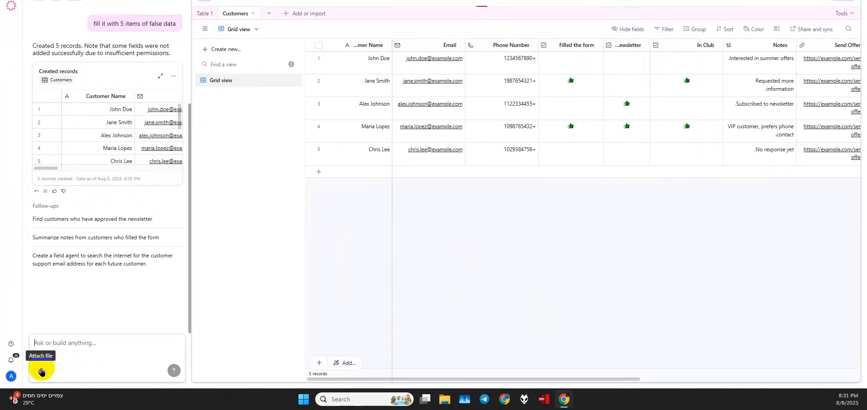
pyautogui.click(41, 372)
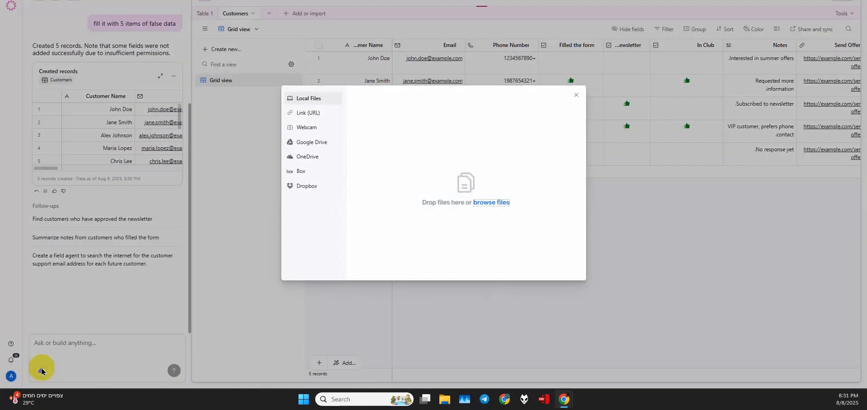
pyautogui.click(573, 97)
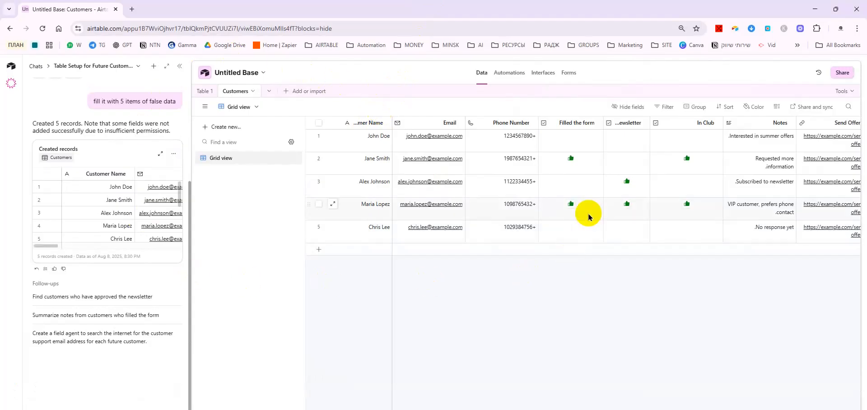
# - Visit the Automations, Interfaces and Forms pages, then return to the Customers data and its Tools list
pyautogui.click(511, 74)
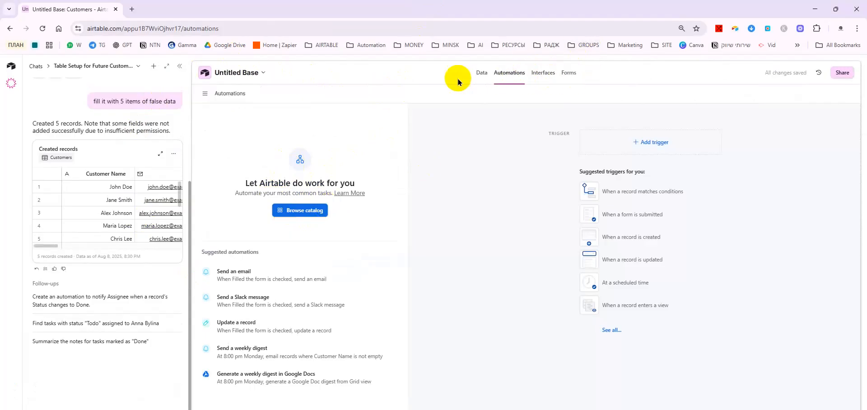
pyautogui.click(543, 72)
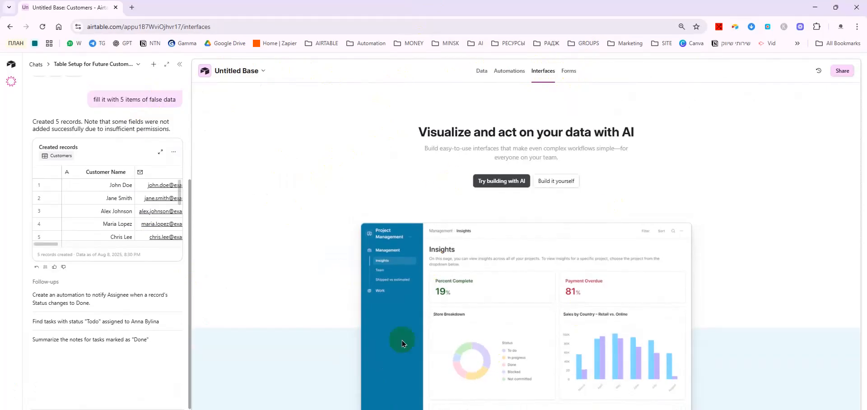
pyautogui.click(567, 71)
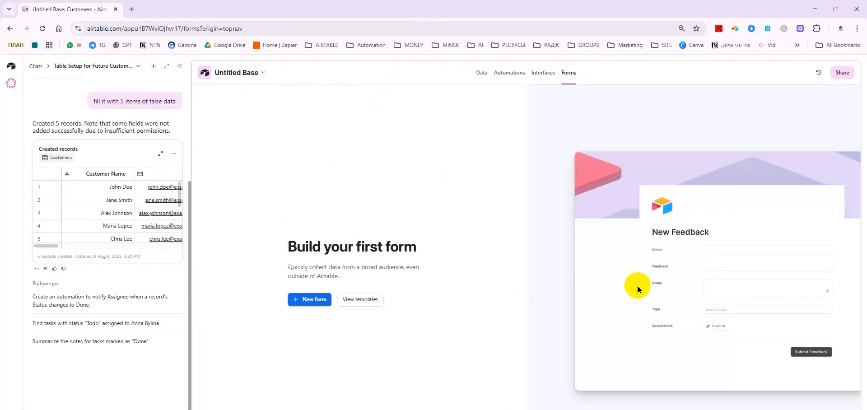
pyautogui.click(481, 71)
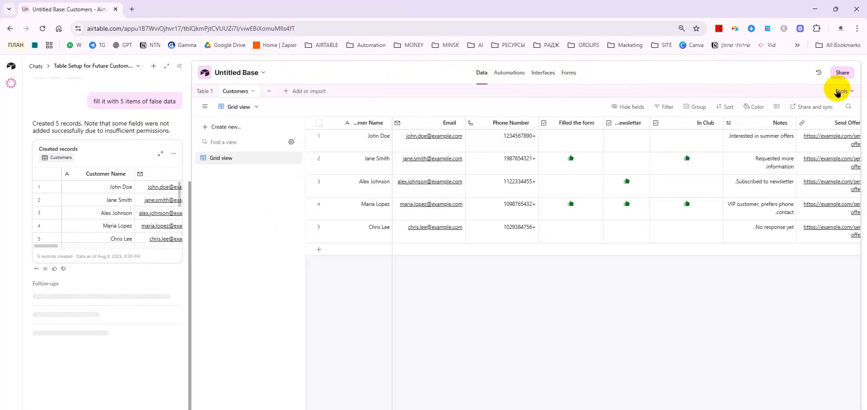
pyautogui.click(838, 91)
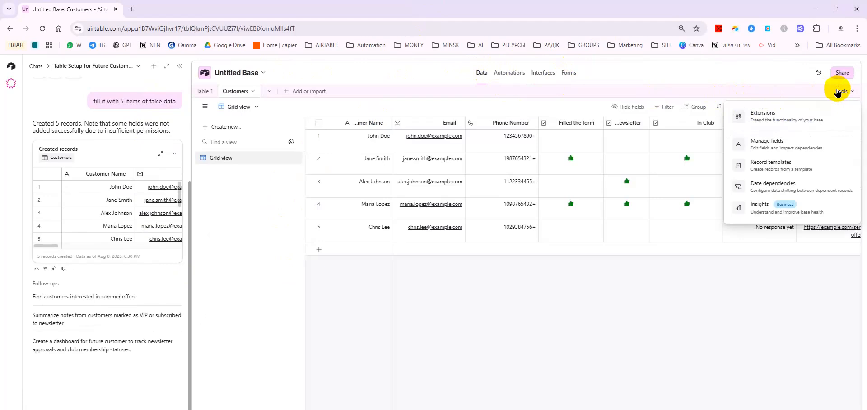
# - Add the Randomize values script from the Extensions marketplace
pyautogui.click(789, 116)
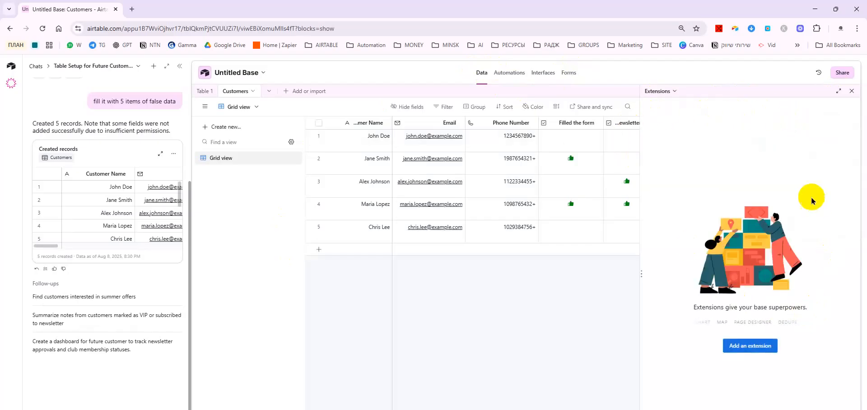
pyautogui.click(756, 350)
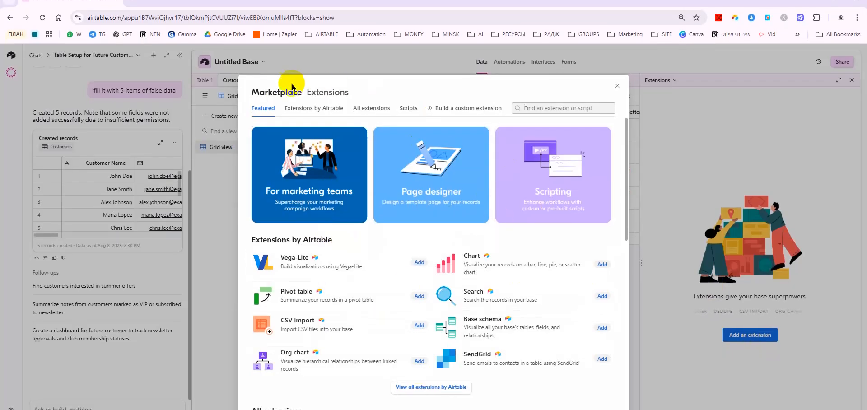
pyautogui.scroll(-3, 571, 251)
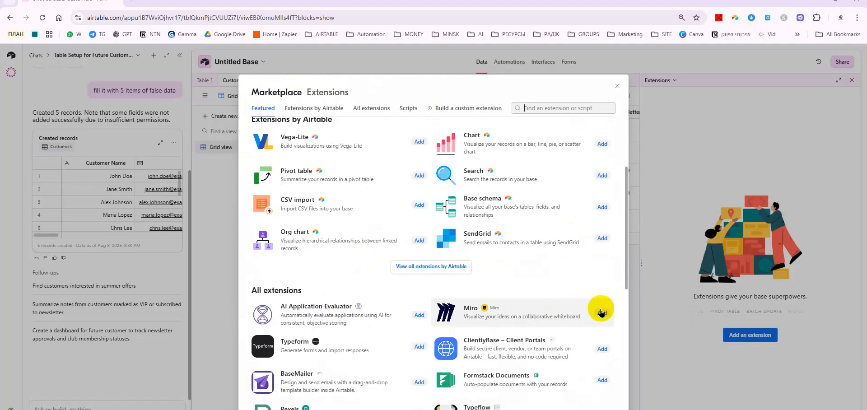
pyautogui.scroll(-6, 252, 253)
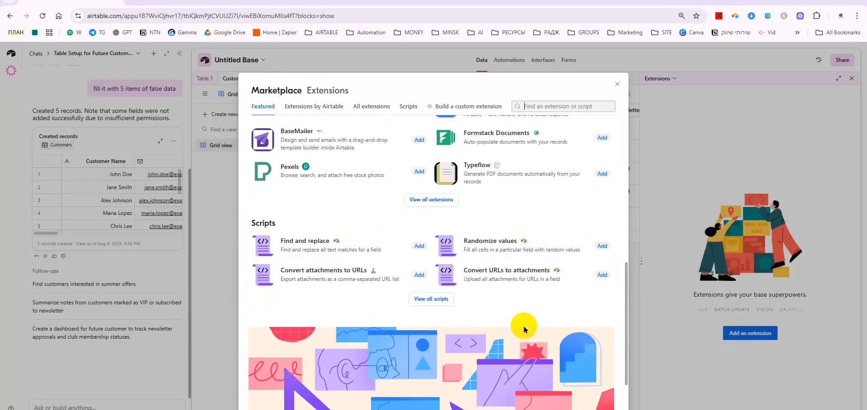
pyautogui.click(601, 247)
pyautogui.click(501, 287)
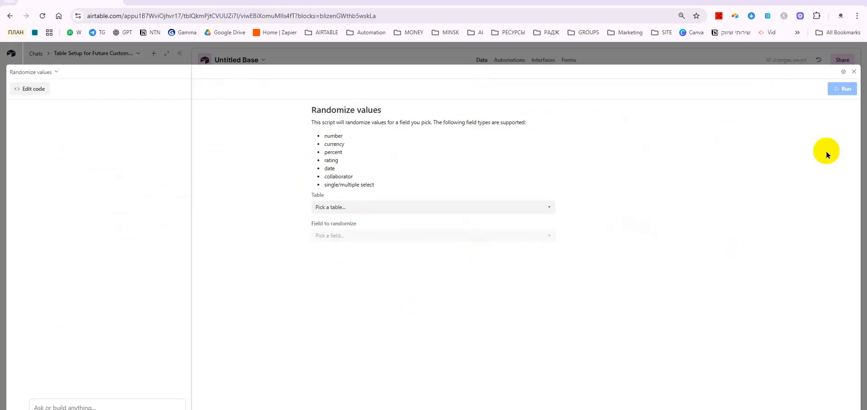
# - Run the Randomize values script on the Customers table's Customer Name field
pyautogui.click(364, 208)
pyautogui.click(333, 241)
pyautogui.click(359, 234)
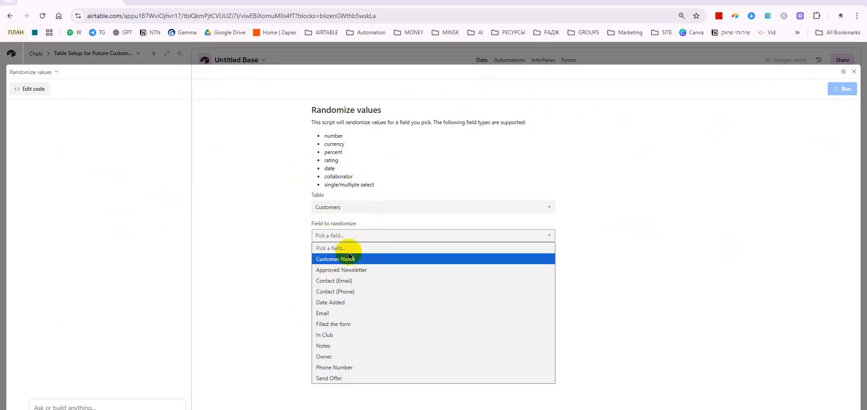
pyautogui.click(358, 260)
pyautogui.click(843, 89)
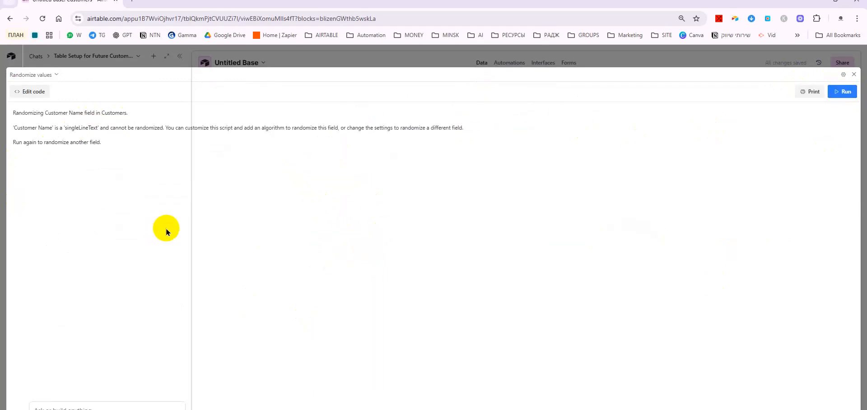
# - Read the output saying single-line text can't be randomized, then collapse the extension
pyautogui.moveTo(58, 130); pyautogui.dragTo(437, 131)
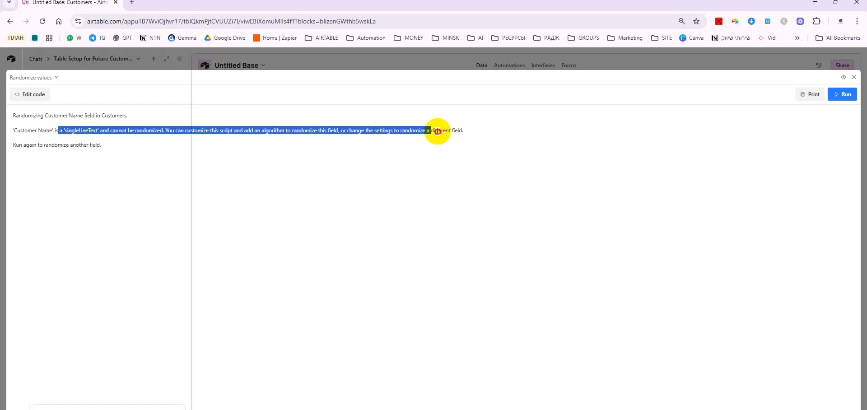
pyautogui.tripleClick(295, 130)
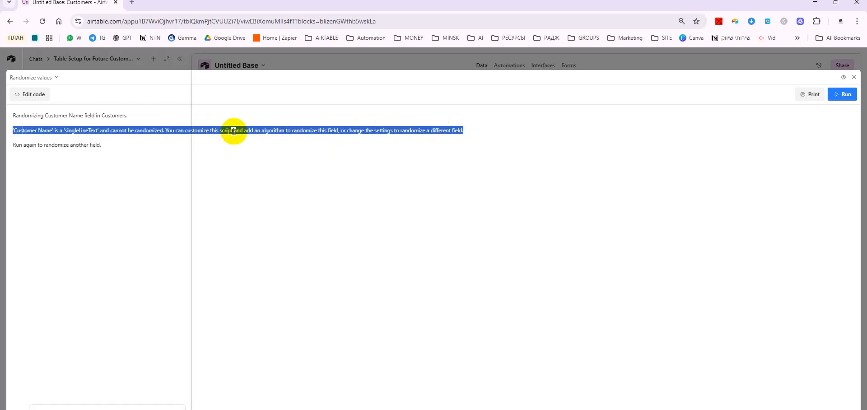
pyautogui.moveTo(45, 115); pyautogui.dragTo(350, 130)
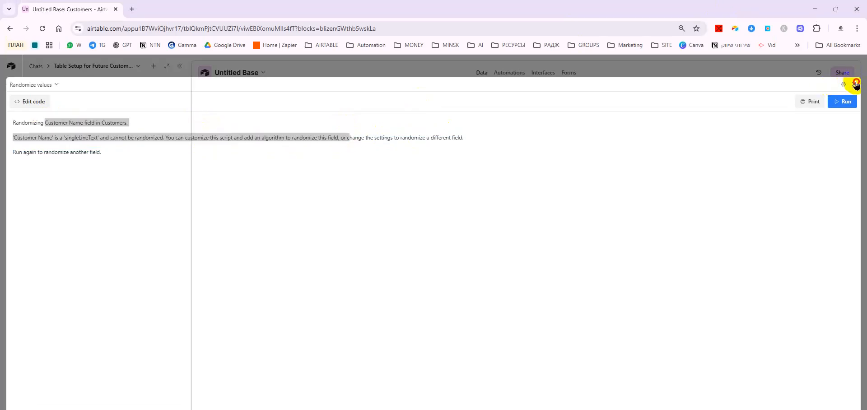
pyautogui.click(855, 84)
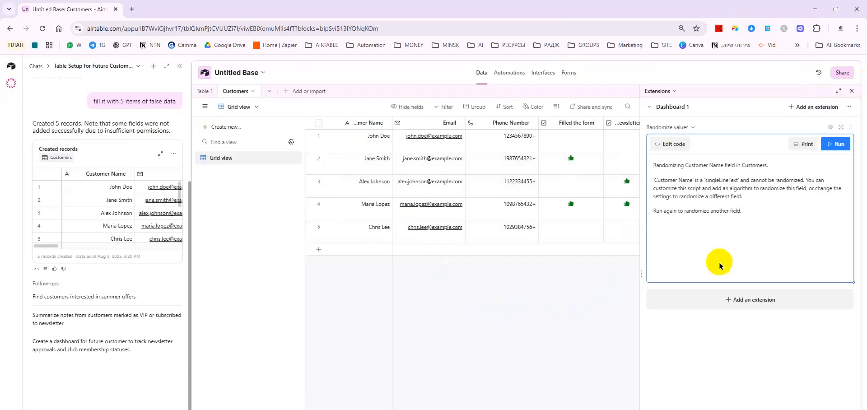
# - Rerun the Randomize values script and bring up its code for editing beside the Customers grid
pyautogui.click(835, 143)
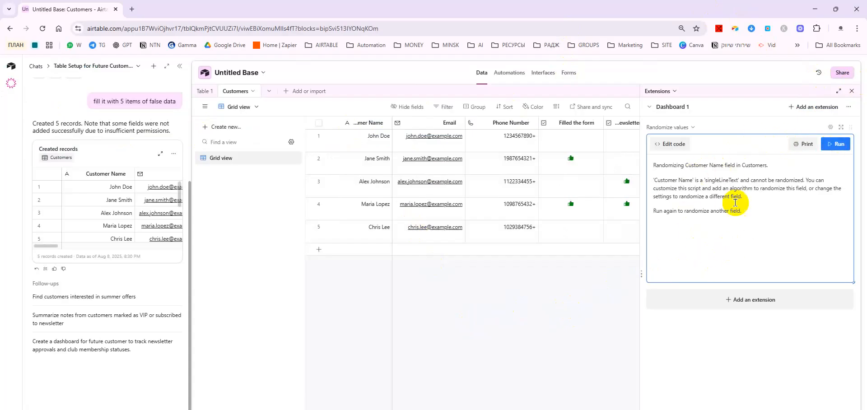
pyautogui.click(671, 143)
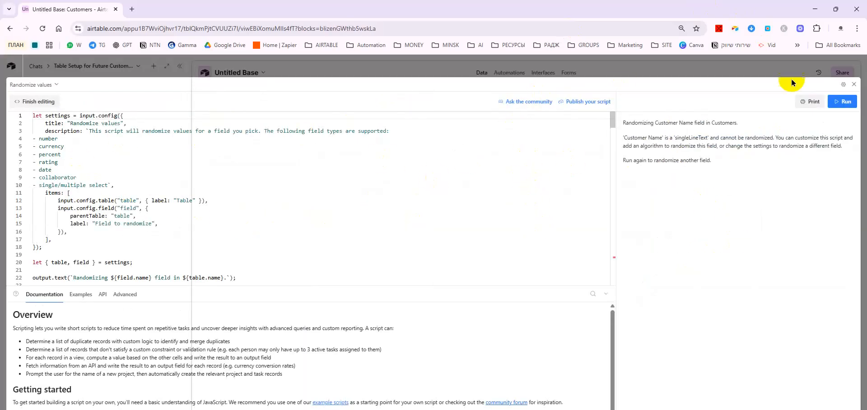
pyautogui.click(853, 84)
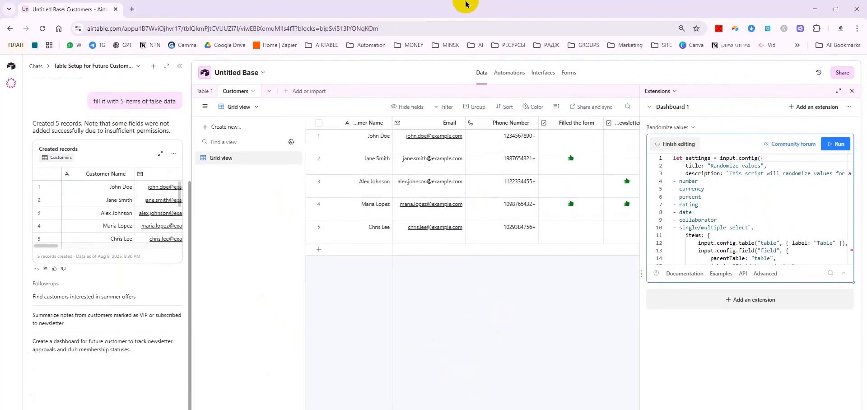
pyautogui.click(11, 72)
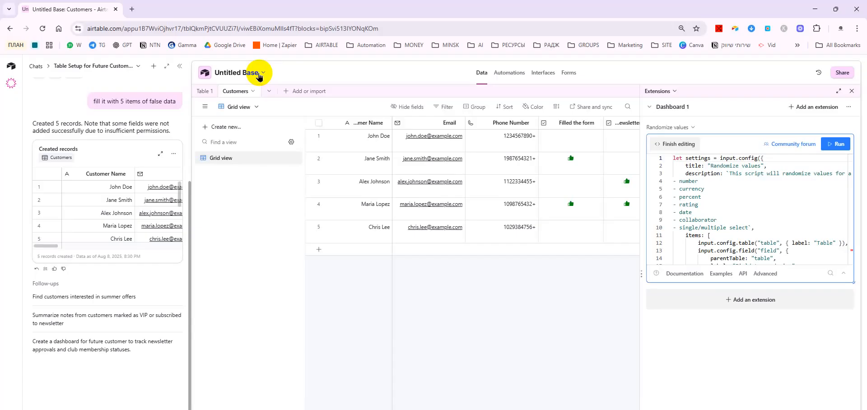